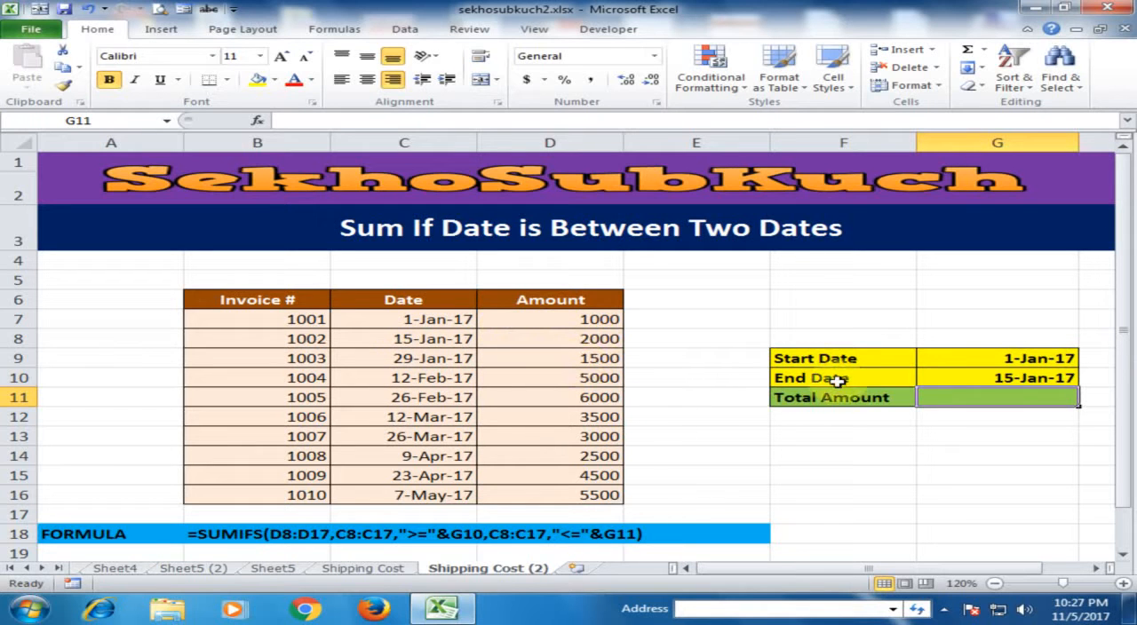
pyautogui.click(856, 362)
pyautogui.click(858, 378)
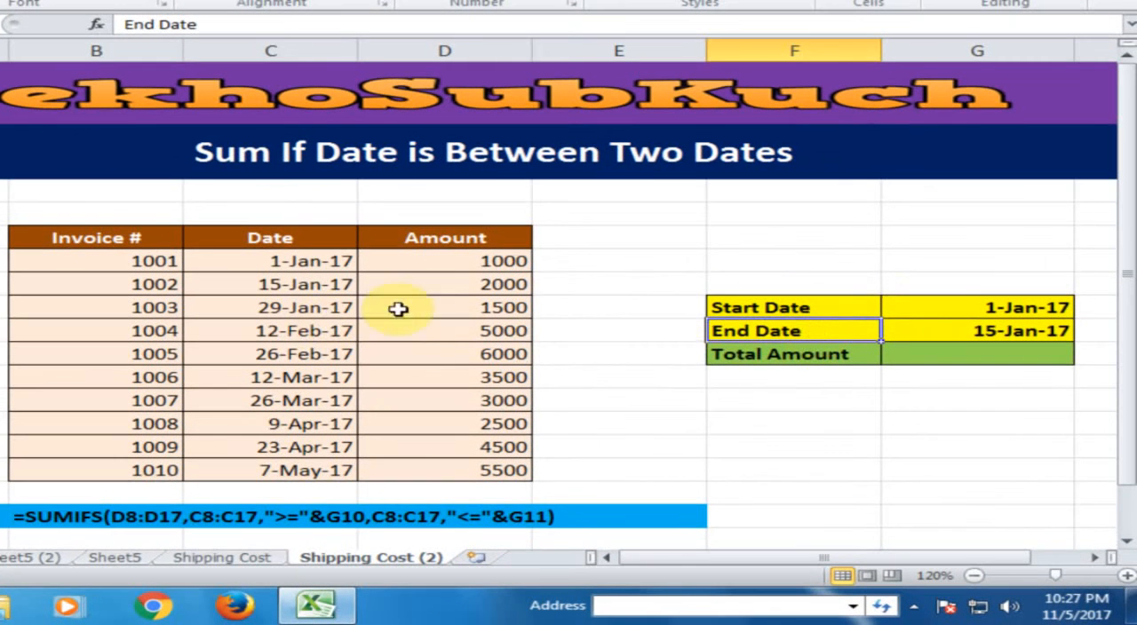
pyautogui.click(848, 309)
pyautogui.click(842, 329)
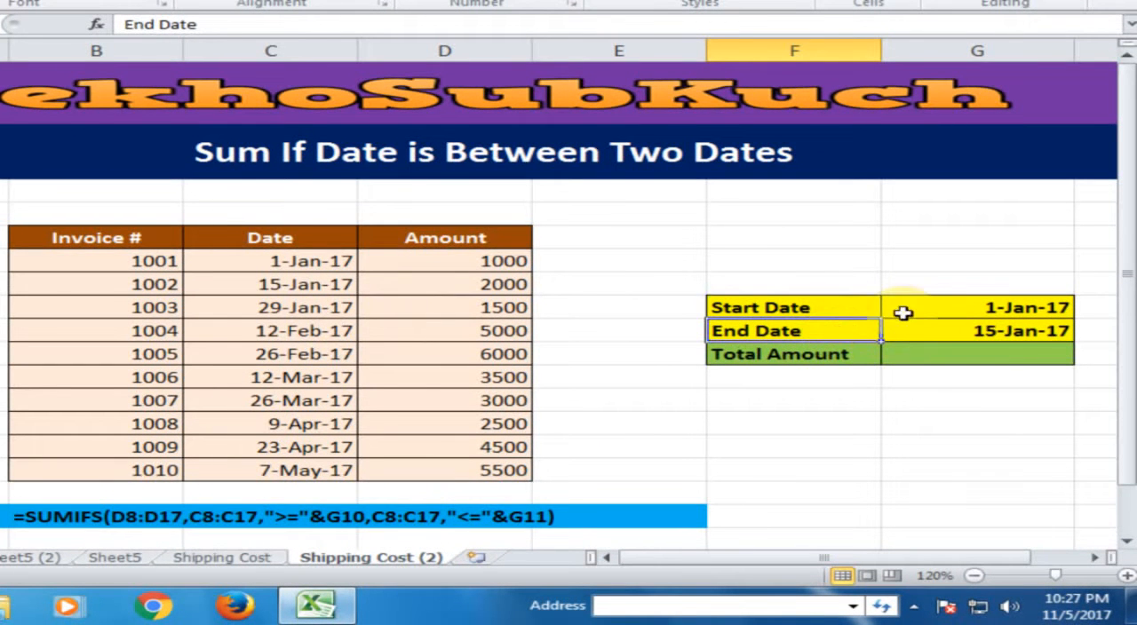
# - Start a SUMIFS formula in the Total Amount value cell G11, using the amounts in D7:D16 as the sum range
pyautogui.click(965, 354)
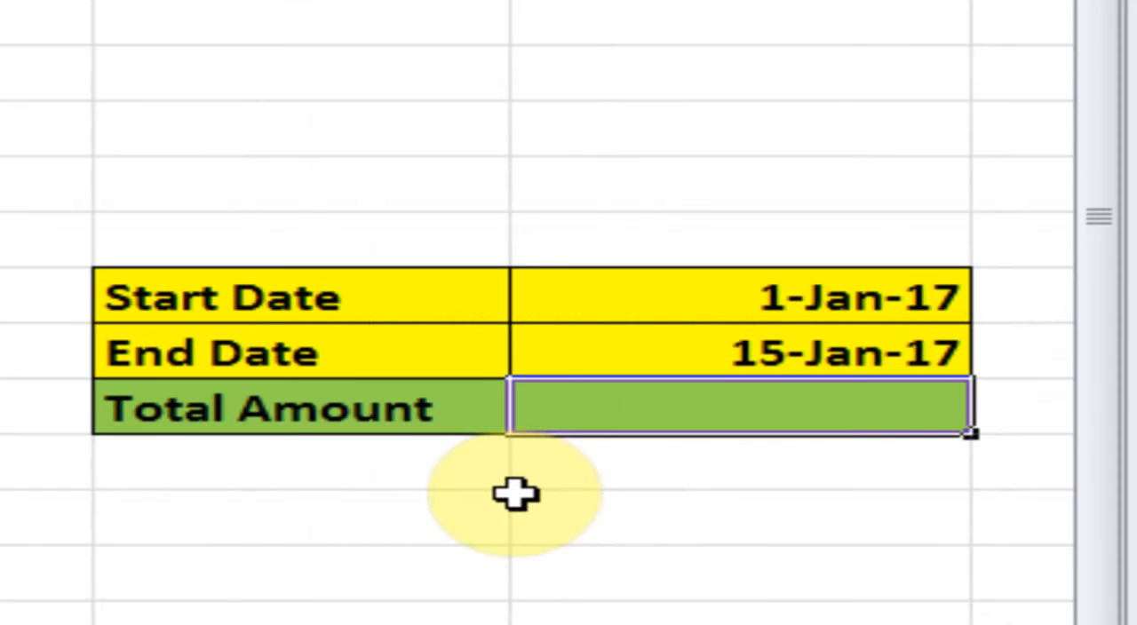
pyautogui.write('=')
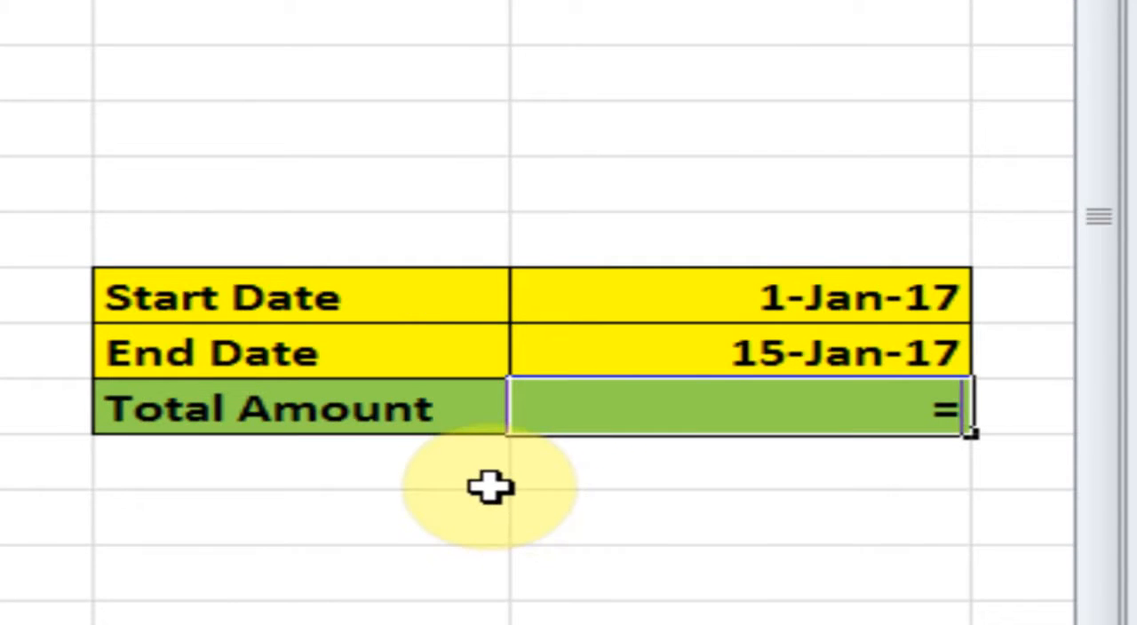
pyautogui.write('sum')
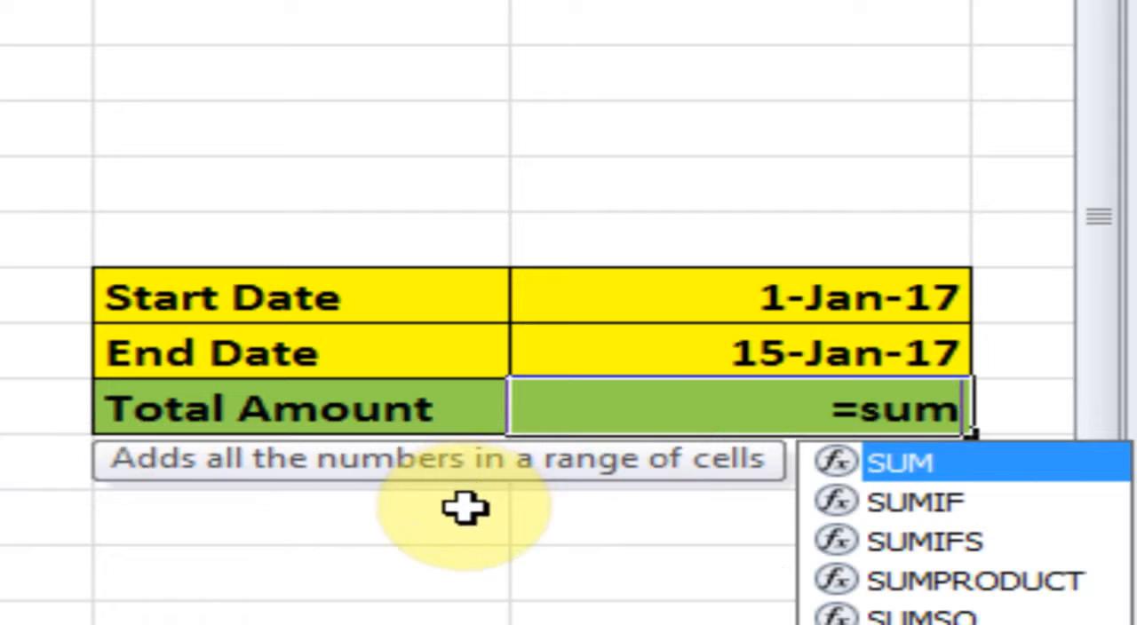
pyautogui.write('is')
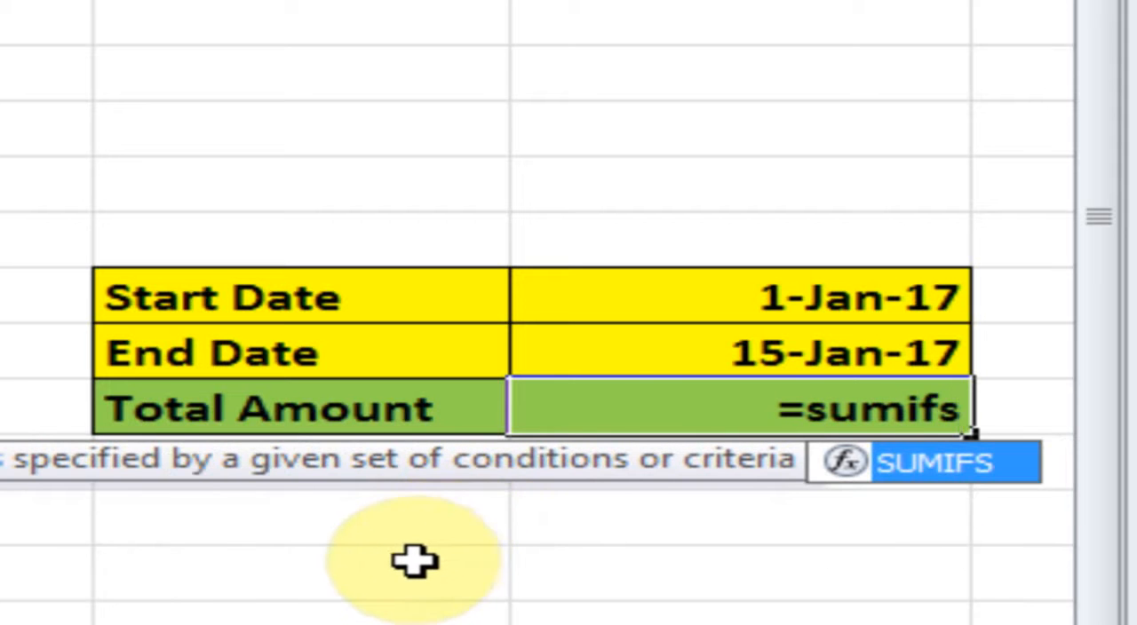
pyautogui.press('Tab')
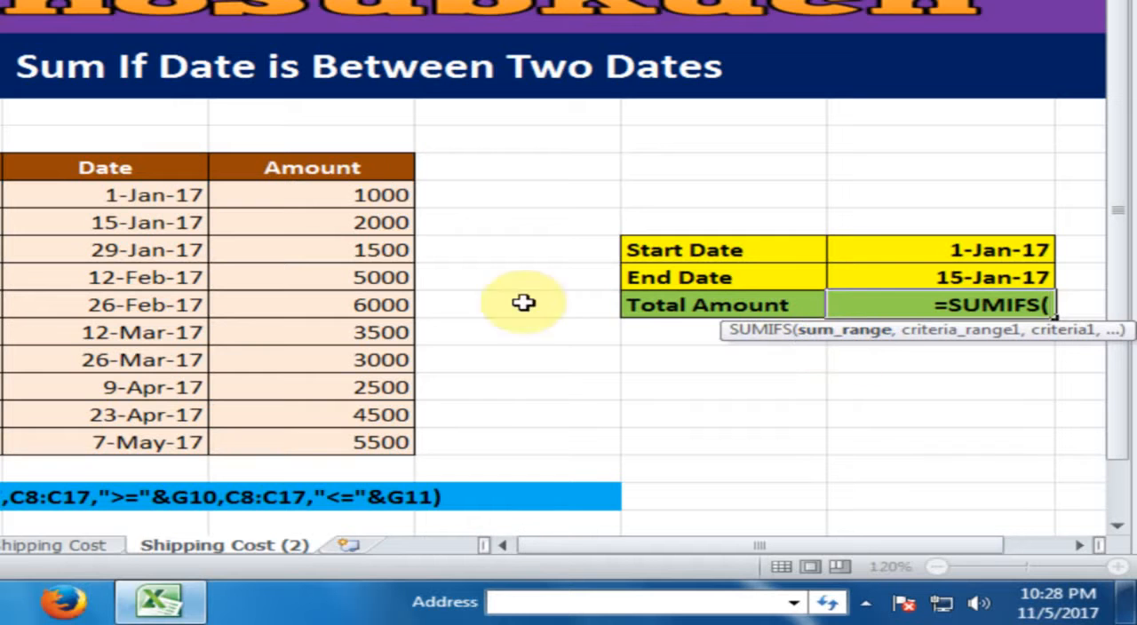
pyautogui.moveTo(354, 192); pyautogui.dragTo(314, 441)
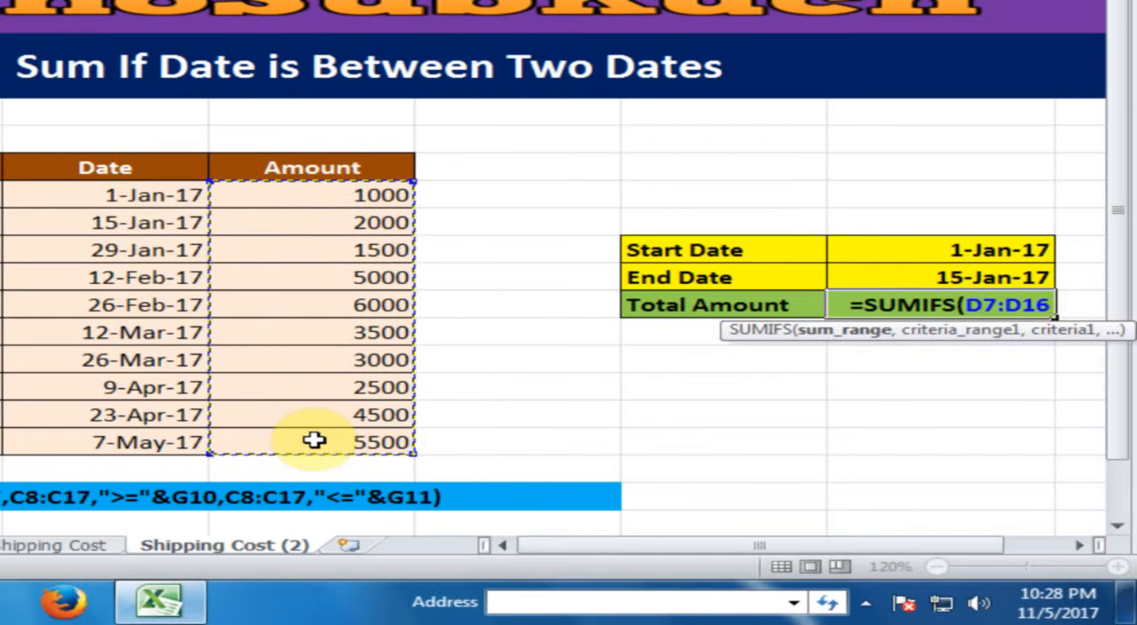
pyautogui.write(',')
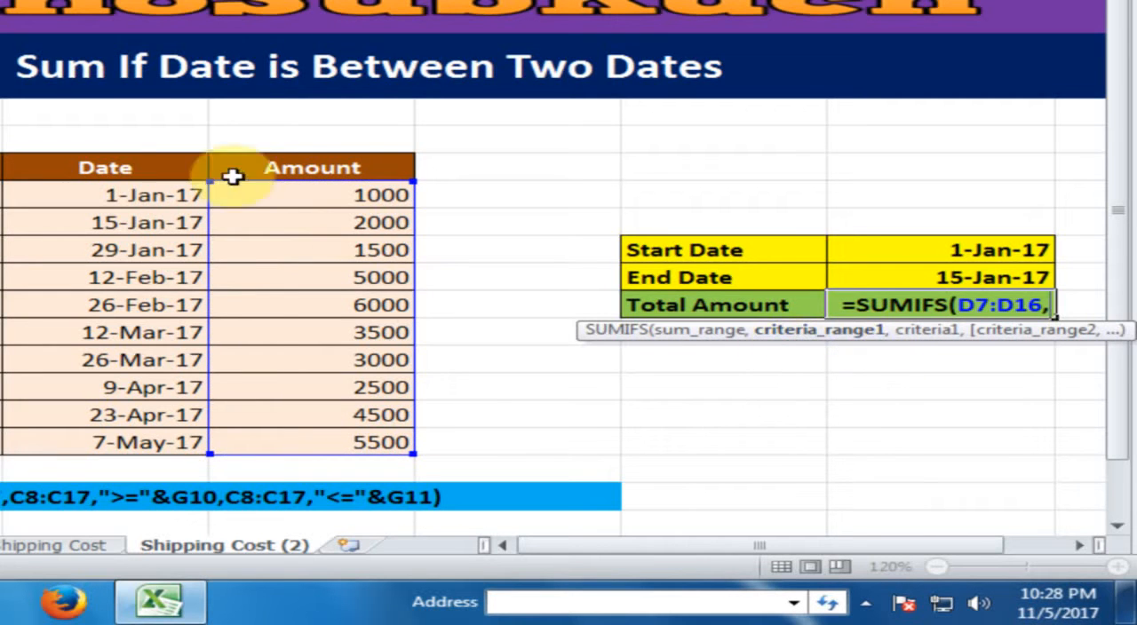
# - Add the first condition to the SUMIFS formula: criteria range C7:C16 with the criterion ">="&G9 for the start date
pyautogui.click(115, 197)
pyautogui.moveTo(116, 197); pyautogui.dragTo(60, 439)
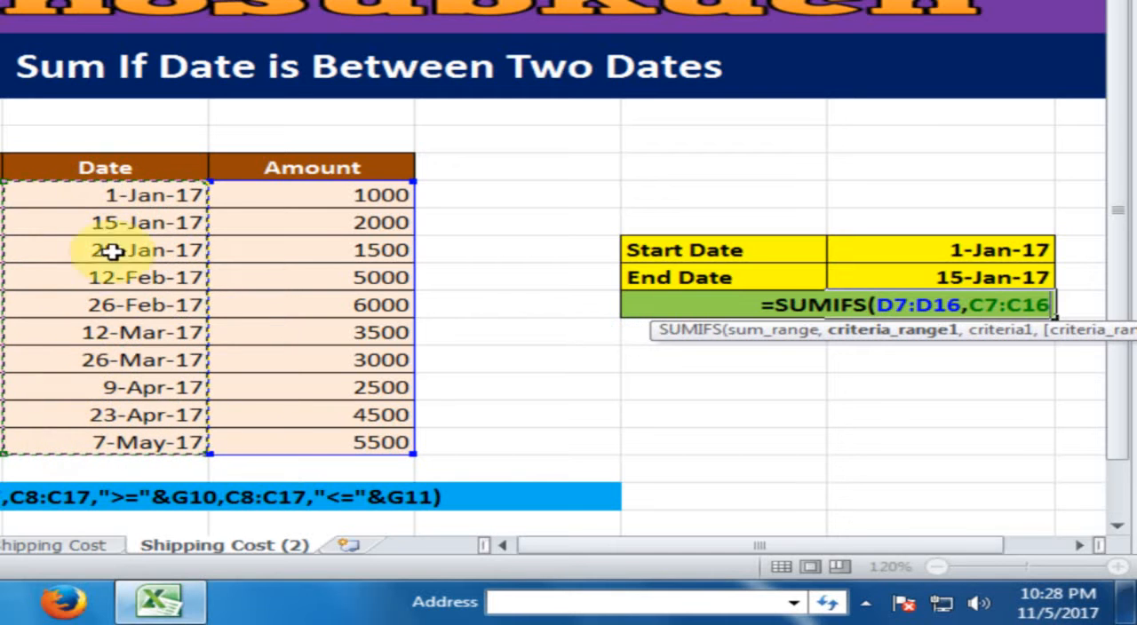
pyautogui.write(',')
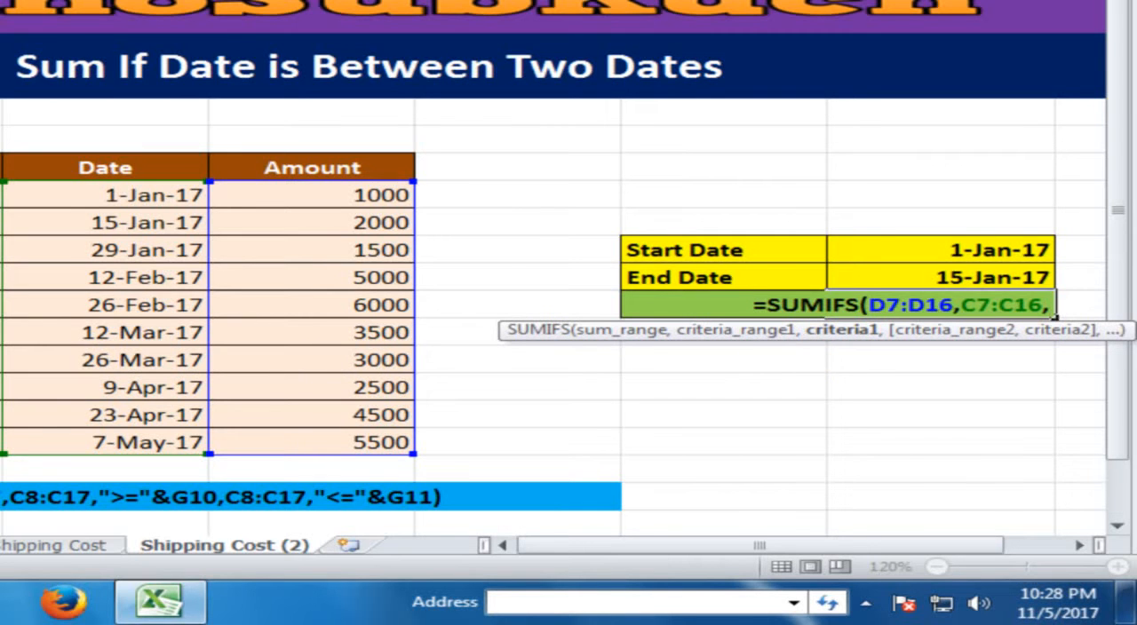
pyautogui.write('"')
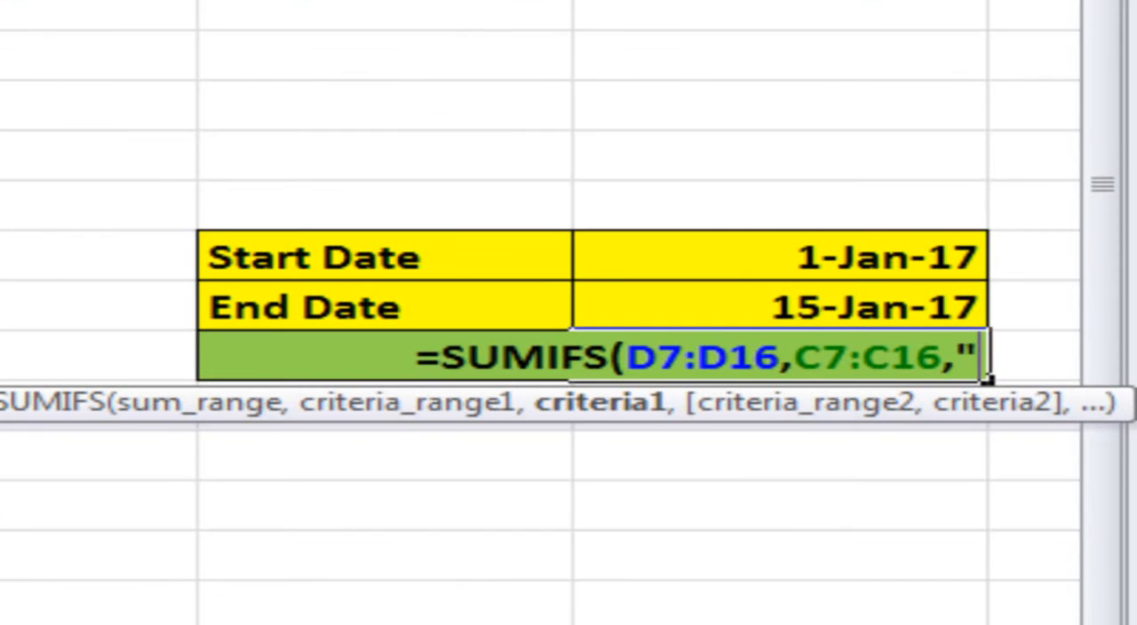
pyautogui.write('>=')
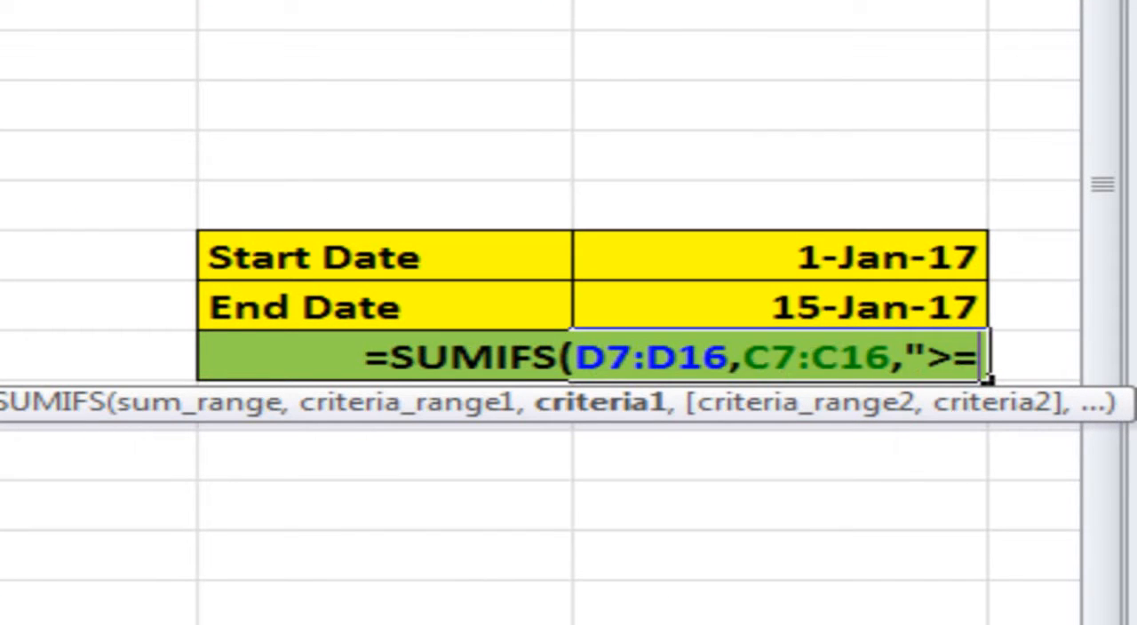
pyautogui.write('"')
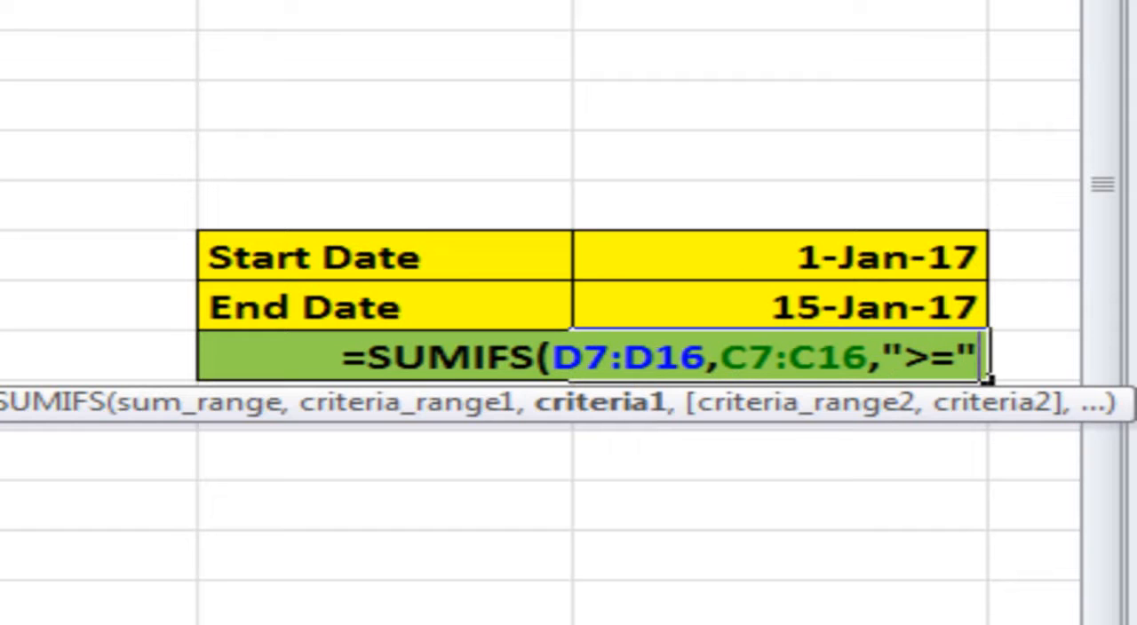
pyautogui.write('&')
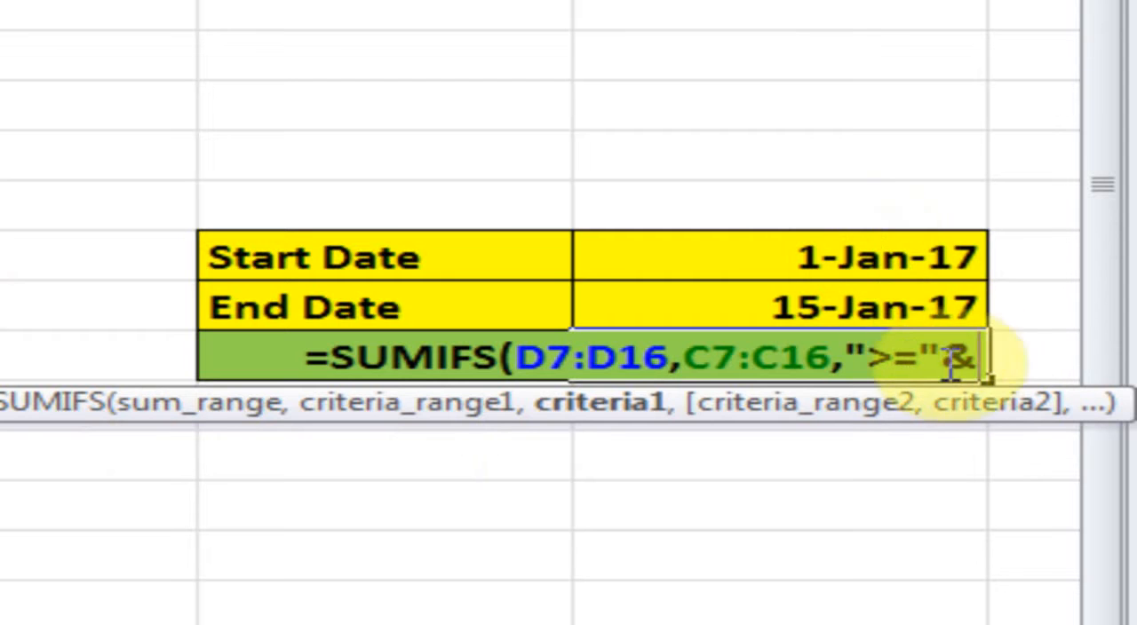
pyautogui.click(835, 255)
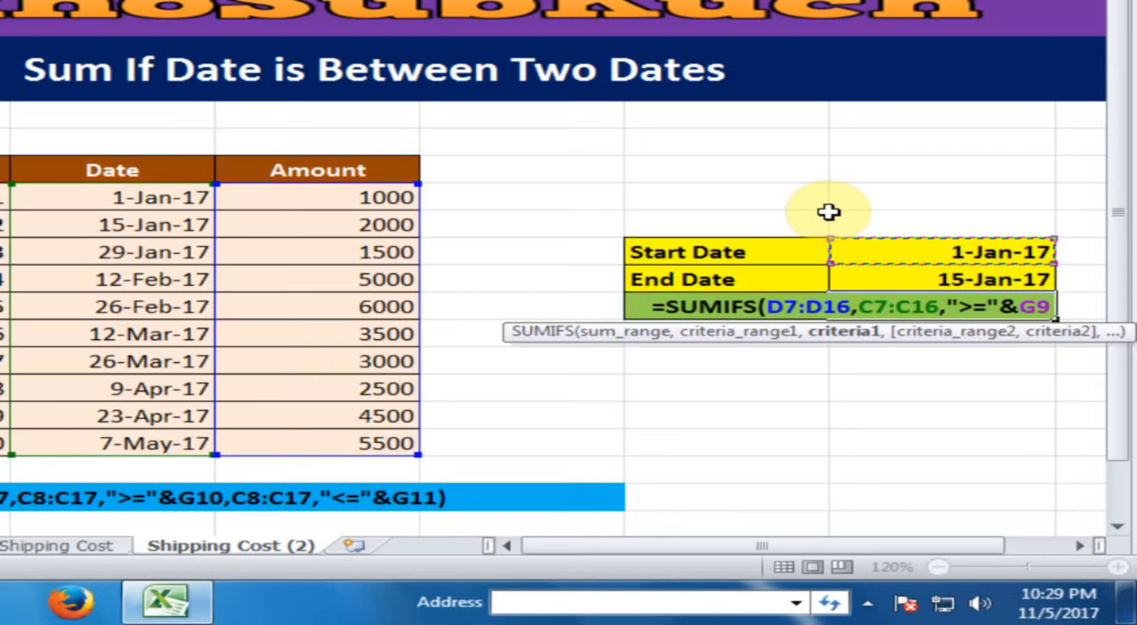
pyautogui.write(',')
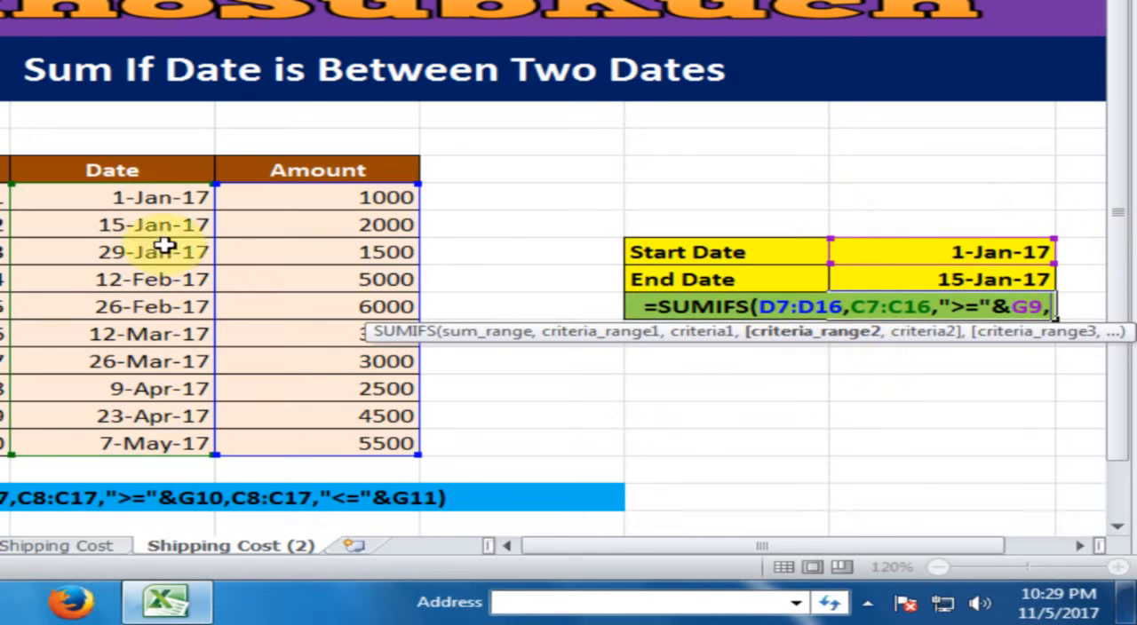
# - Add the second condition with criteria range C7:C16 and the criterion "<="&G10 for the end date, and close the formula's parenthesis
pyautogui.moveTo(113, 198); pyautogui.dragTo(130, 431)
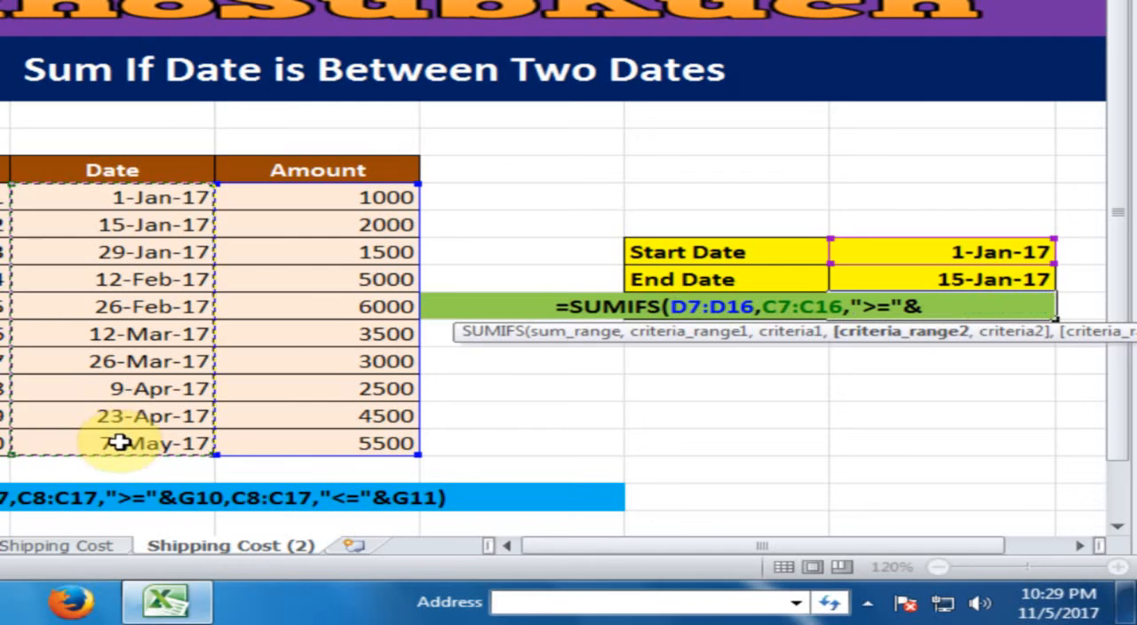
pyautogui.write(',"')
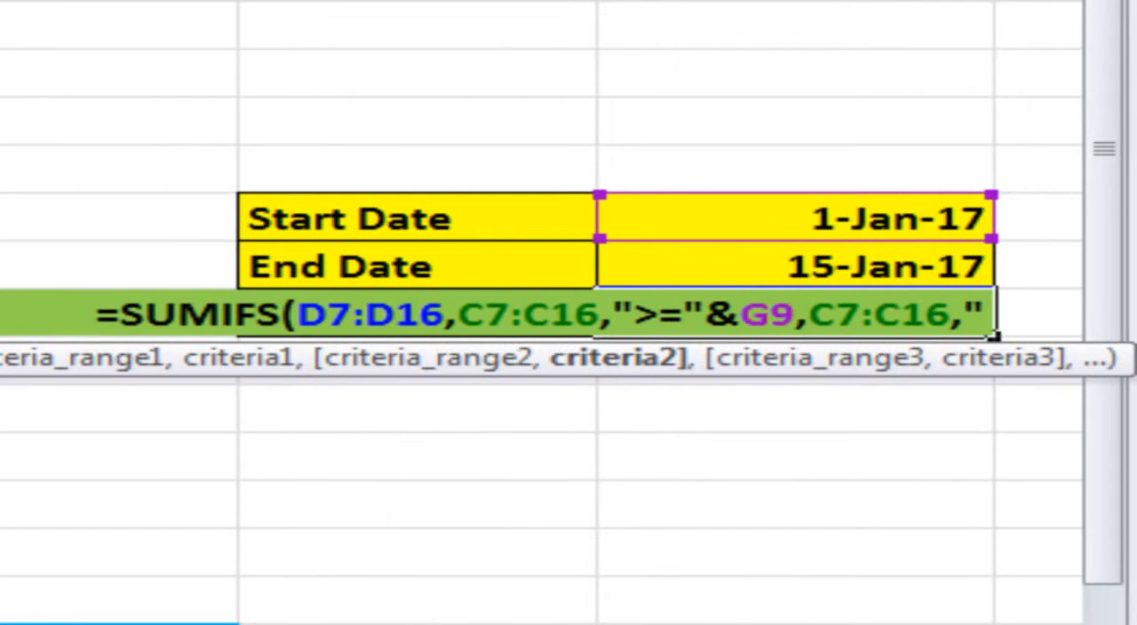
pyautogui.write(',')
pyautogui.press('BackSpace')
pyautogui.write('<=')
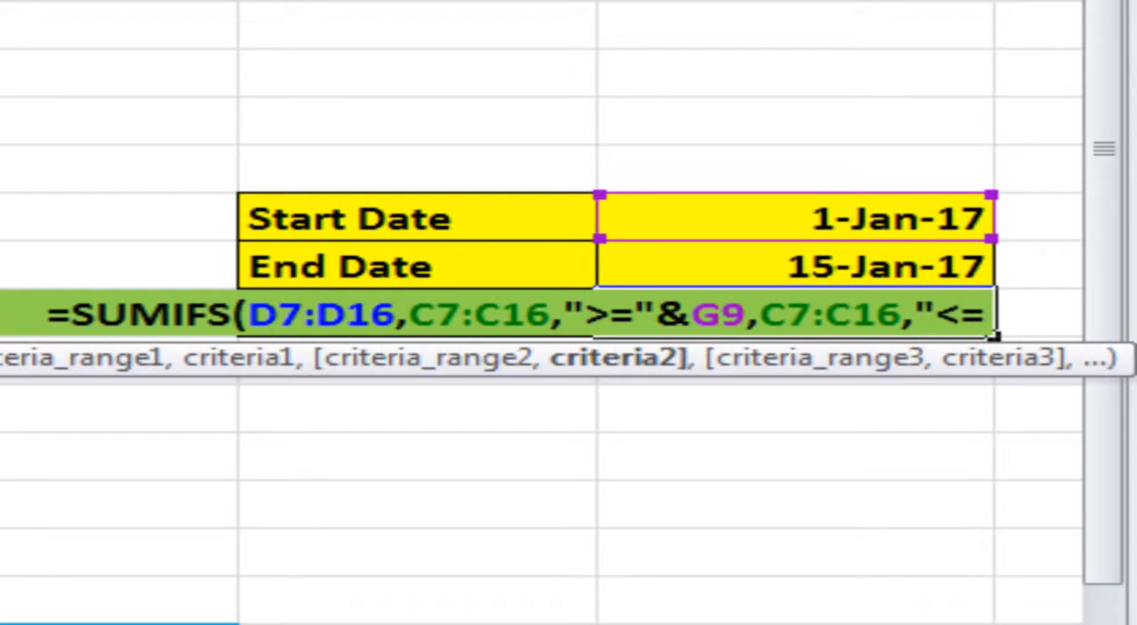
pyautogui.write('"')
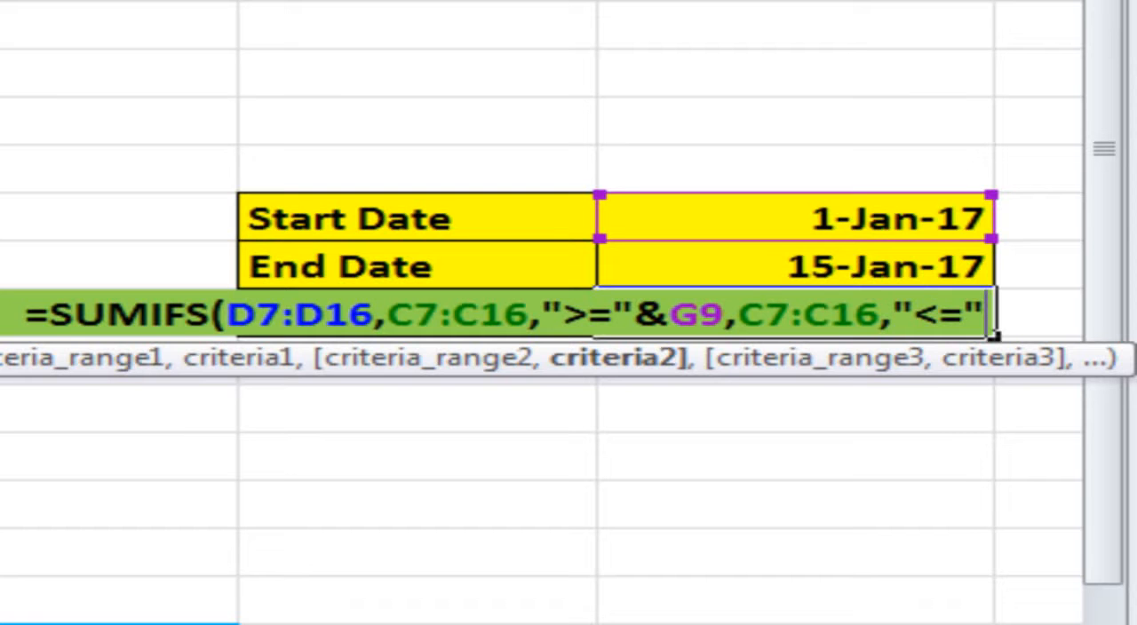
pyautogui.write('&')
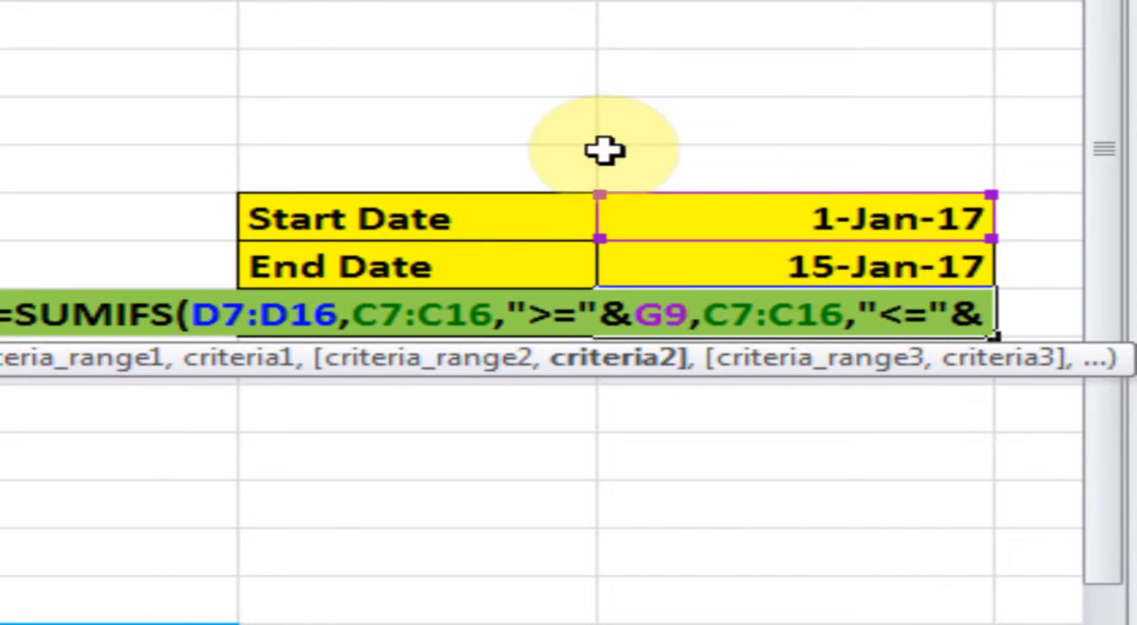
pyautogui.click(880, 264)
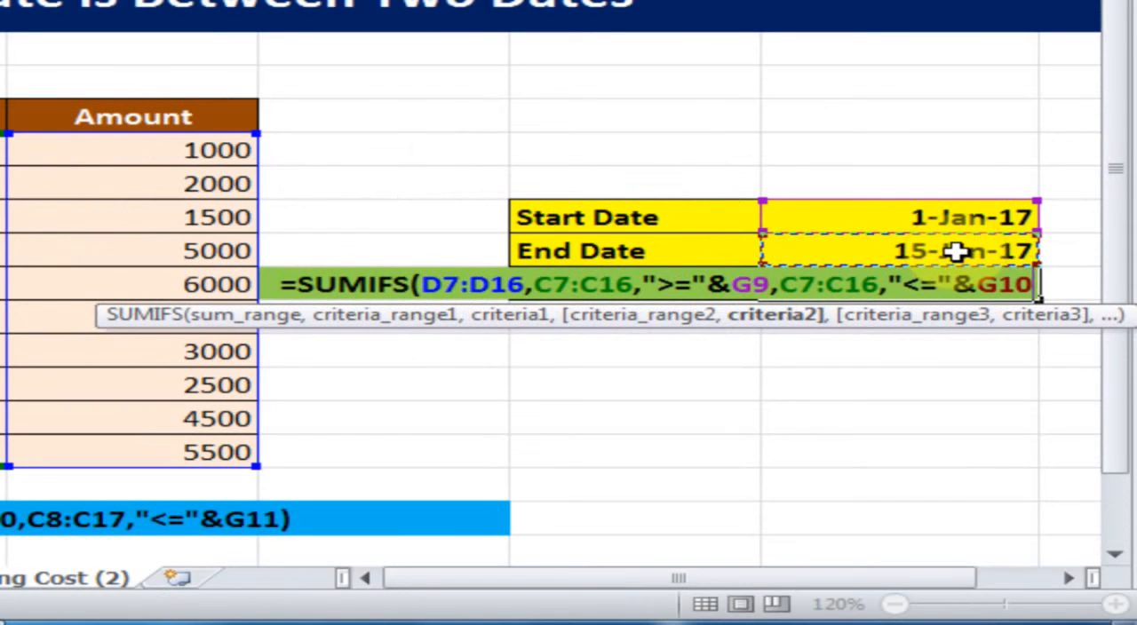
pyautogui.write(')')
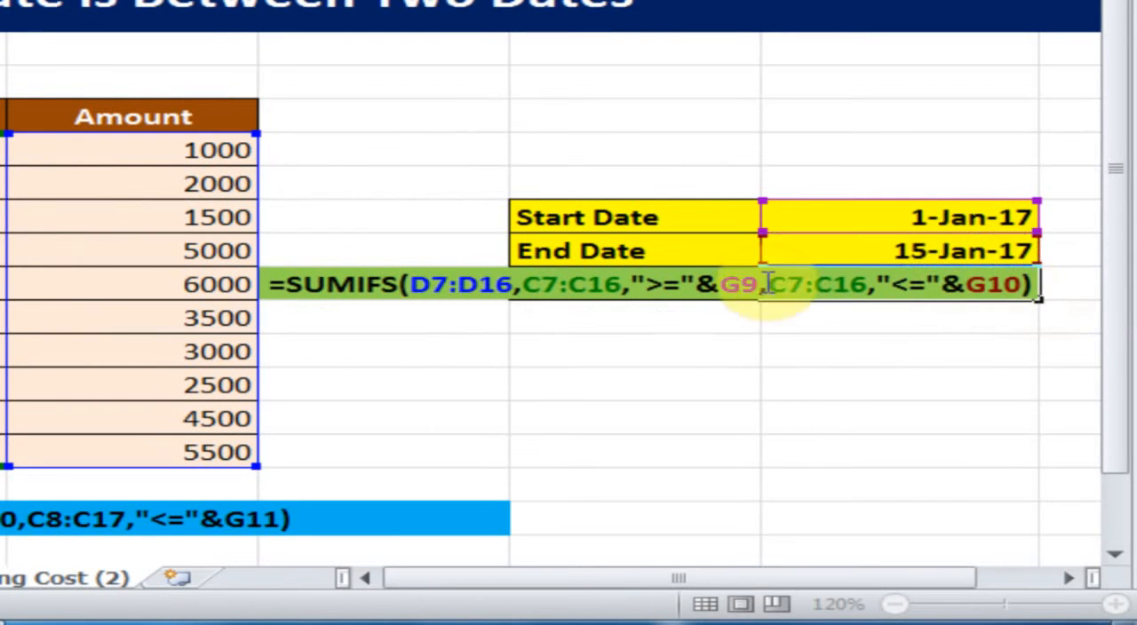
# - Review the sum range and first criteria range within the SUMIFS formula and commit it in the Total Amount cell
pyautogui.click(452, 284)
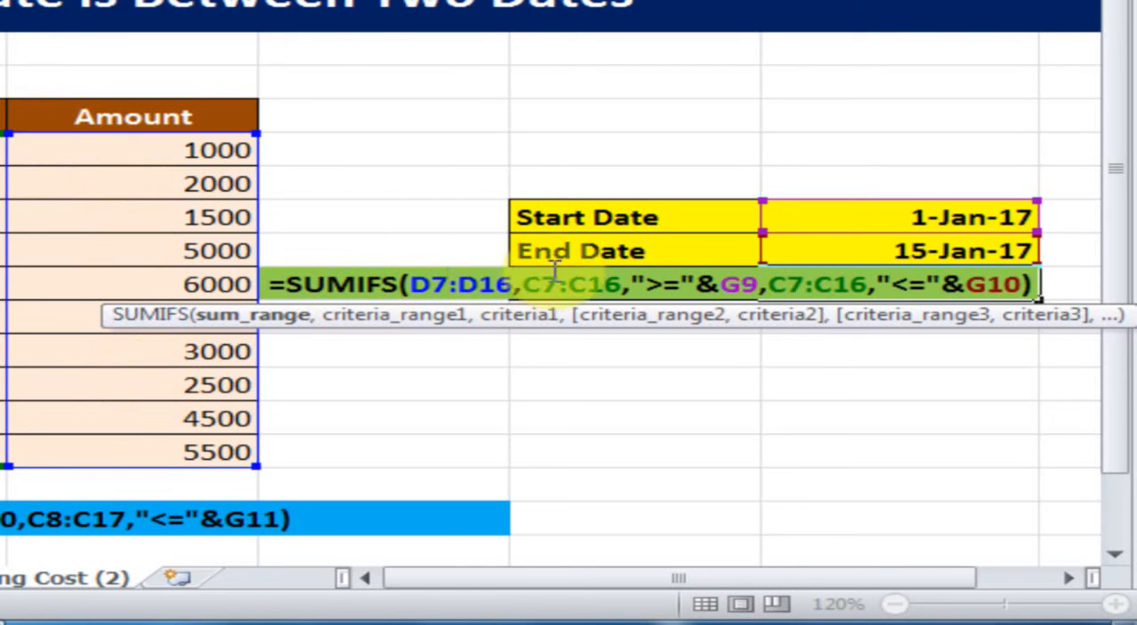
pyautogui.click(522, 284)
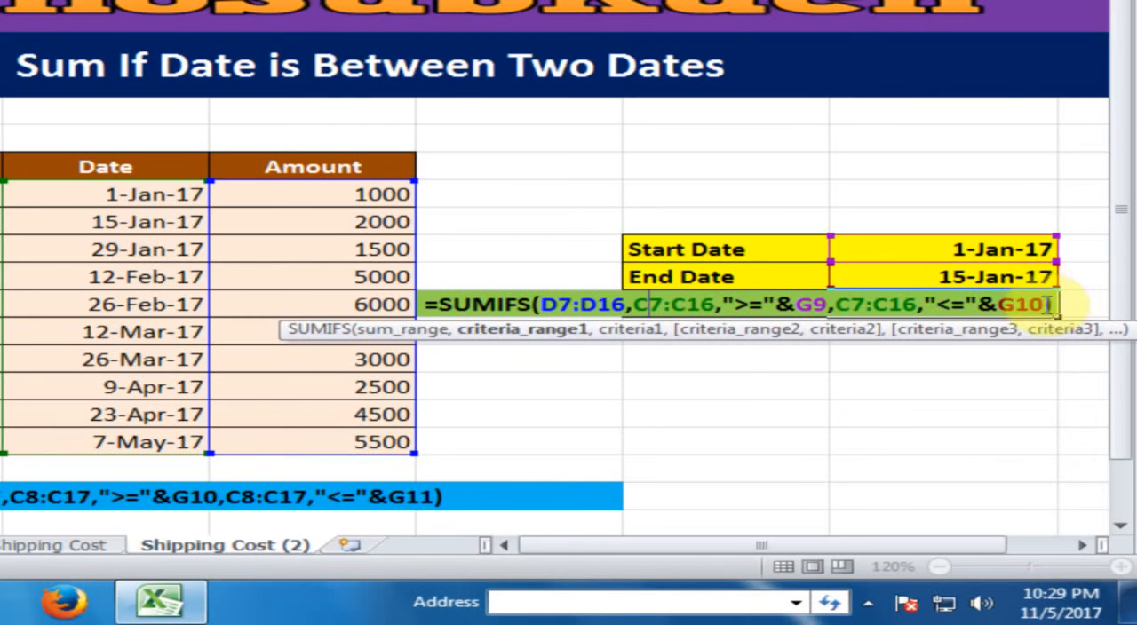
pyautogui.press('Return')
pyautogui.click(983, 304)
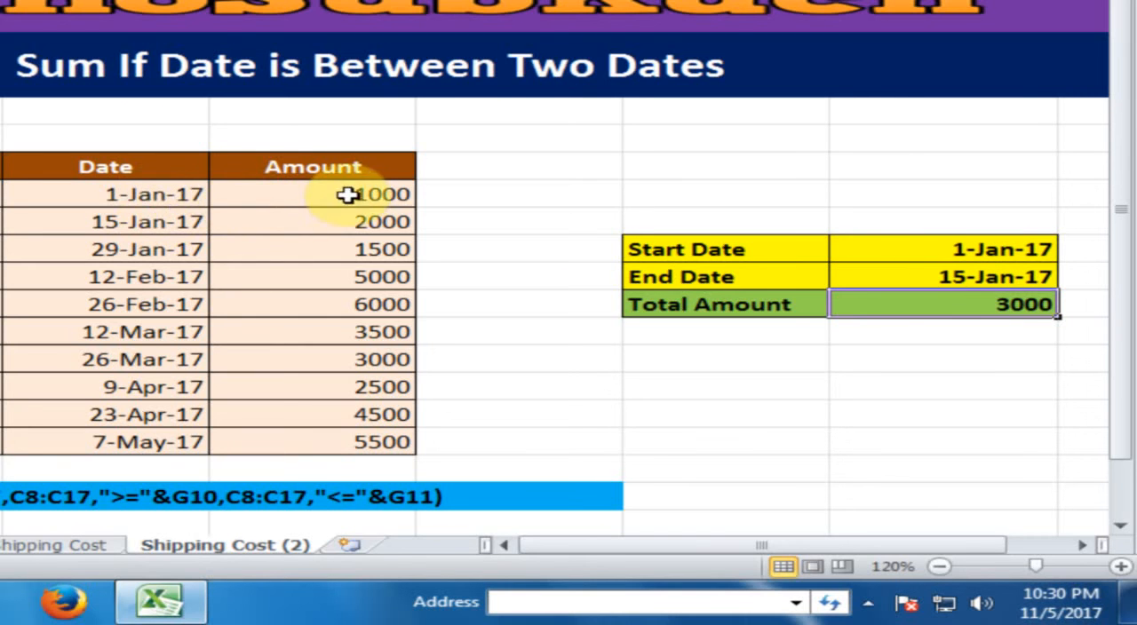
# - Check the total against the amounts of the 1-Jan-17 and 15-Jan-17 invoices
pyautogui.click(318, 185)
pyautogui.click(343, 217)
pyautogui.click(984, 301)
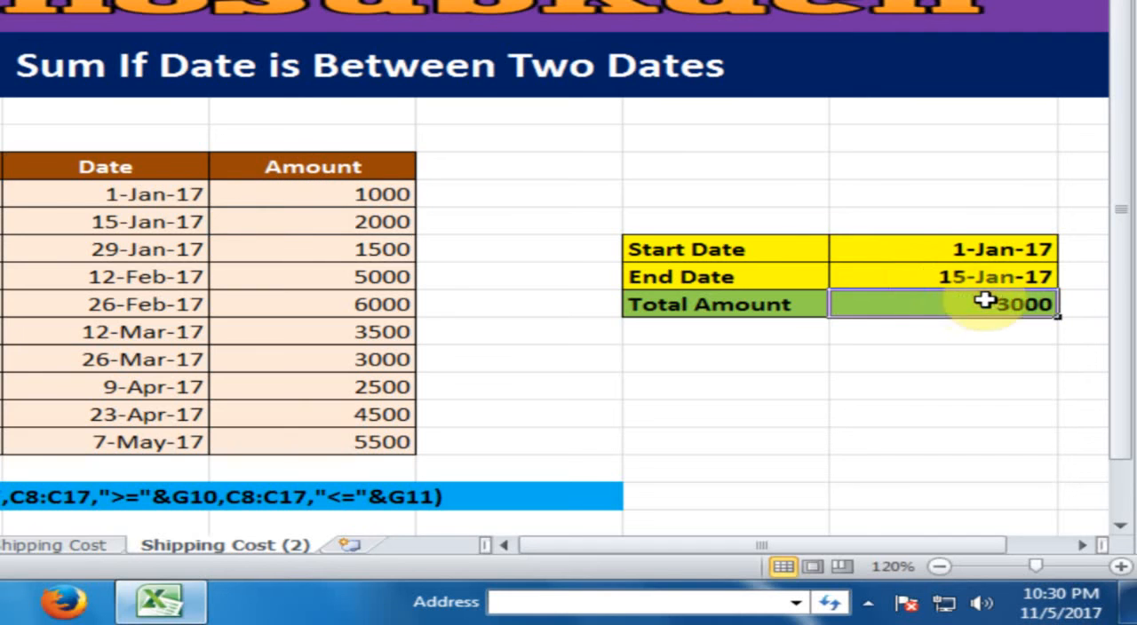
# - Set the End Date value in G10 to 1/30/2017 and select the Total Amount result
pyautogui.doubleClick(928, 277)
pyautogui.moveTo(955, 280); pyautogui.dragTo(969, 305)
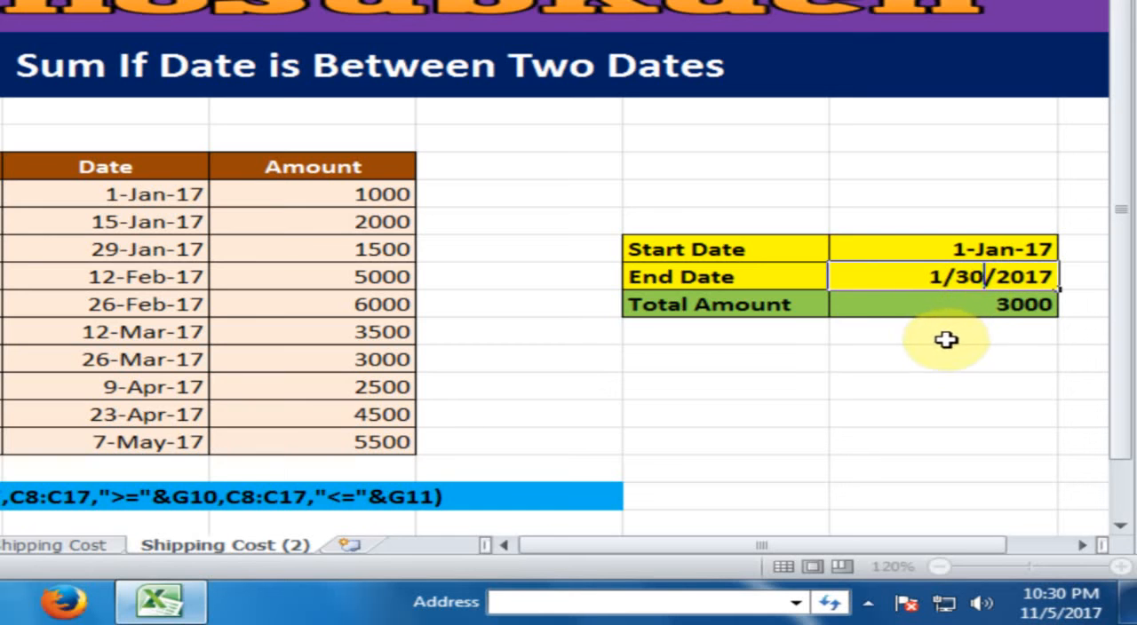
pyautogui.press('Return')
pyautogui.click(984, 301)
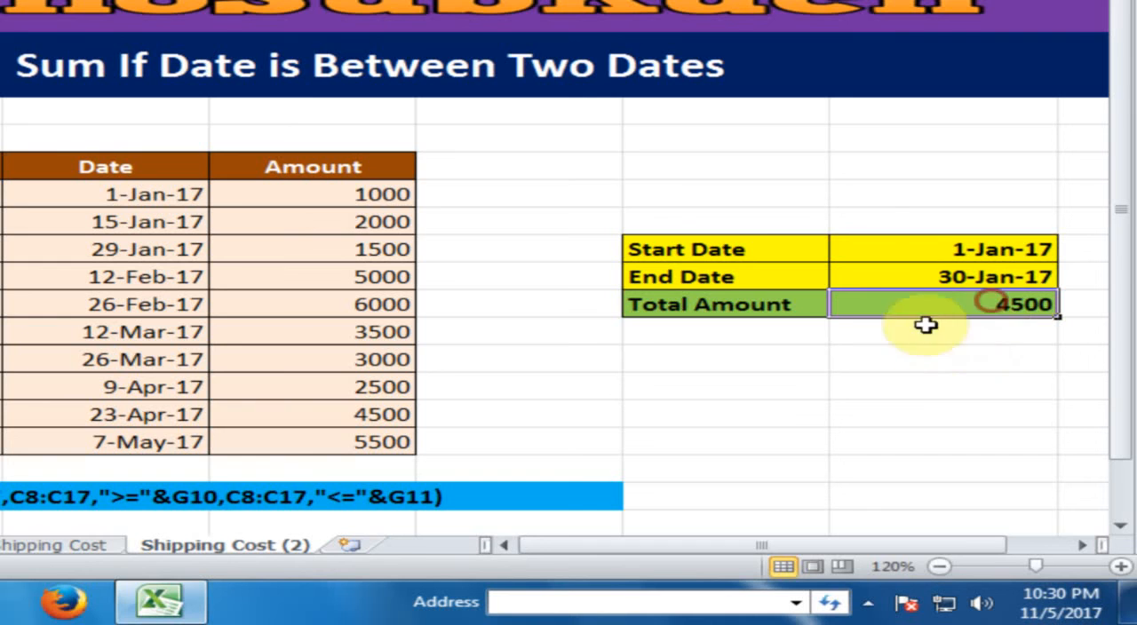
# - Check the recalculated total against the added 29-Jan-17 invoice amount
pyautogui.click(377, 249)
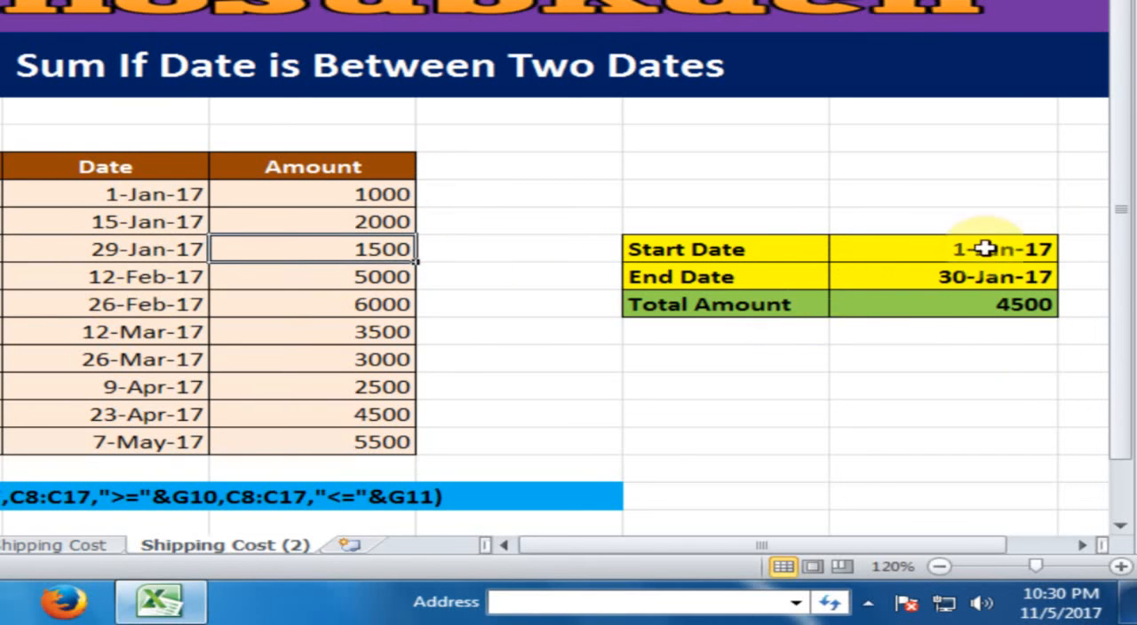
pyautogui.click(971, 305)
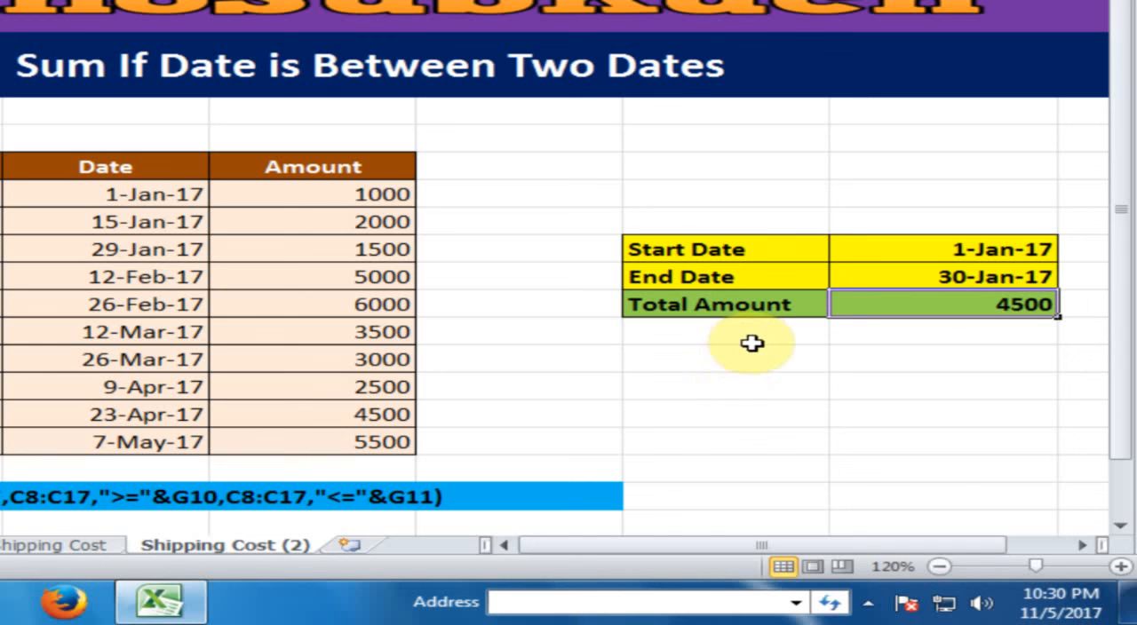
pyautogui.click(699, 376)
pyautogui.click(695, 361)
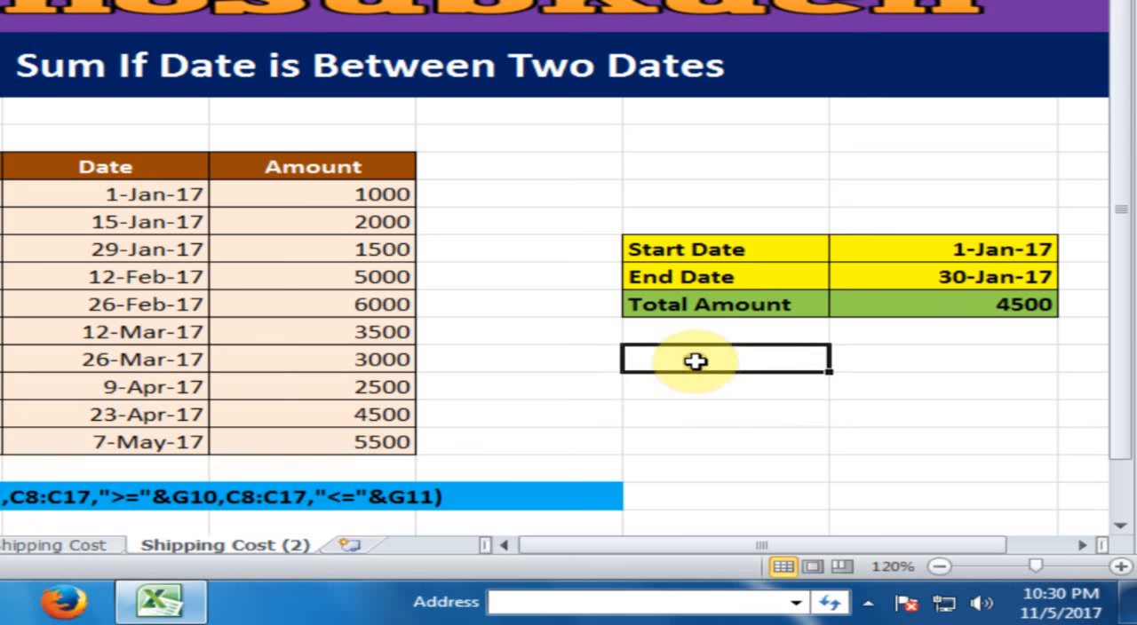